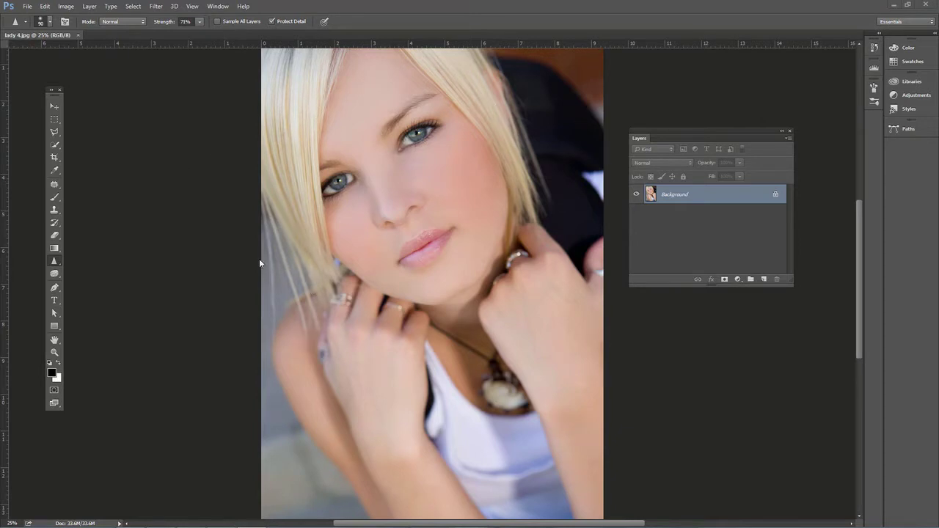
- Preview Brightness/Contrast changes, raising then lowering contrast to -50, then discard them
click(67, 7)
mouse_move(73, 31)
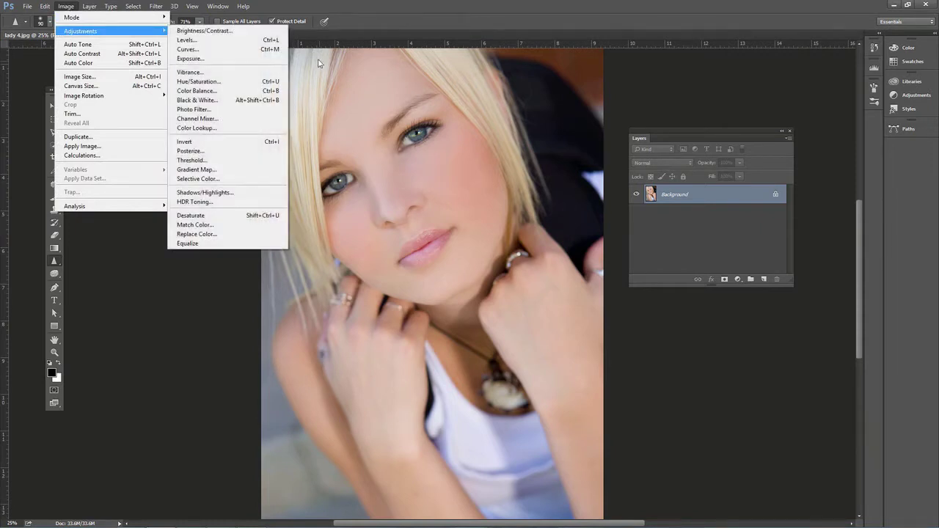
click(254, 33)
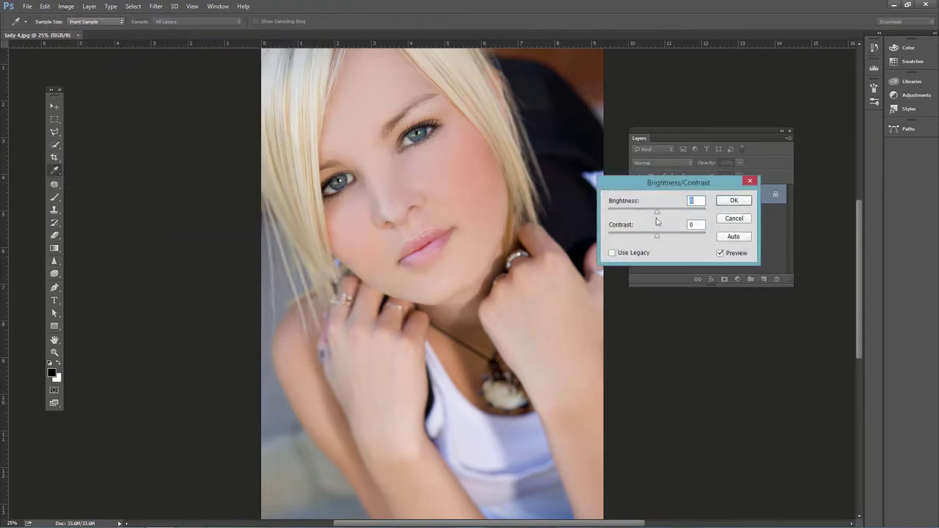
drag(657, 241, 698, 243)
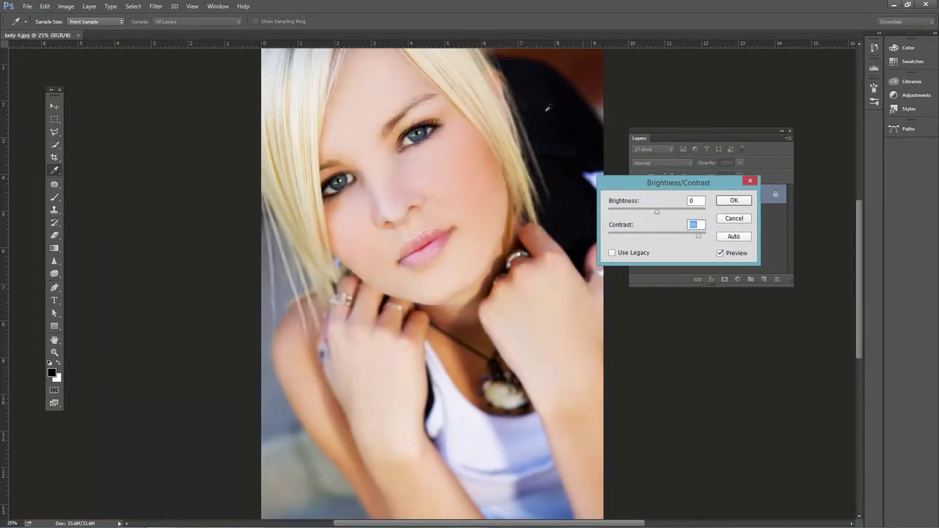
drag(699, 240, 599, 235)
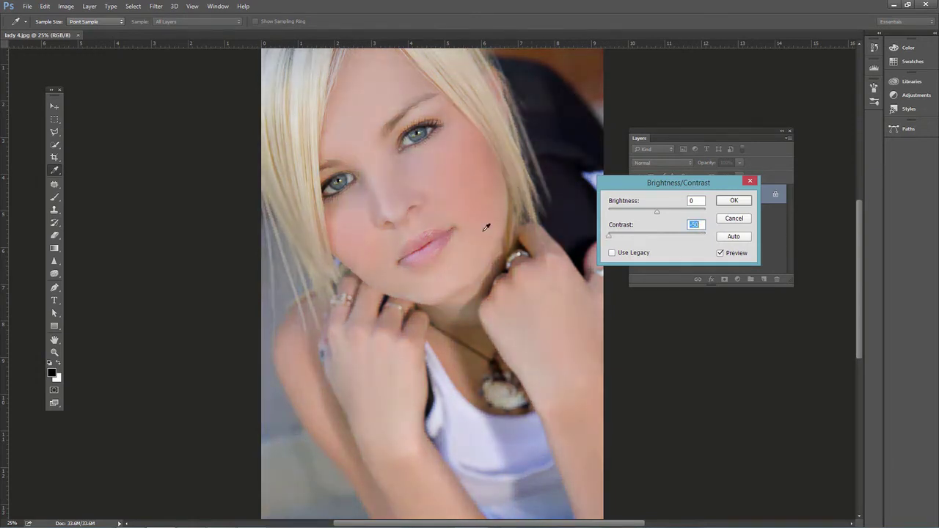
click(733, 218)
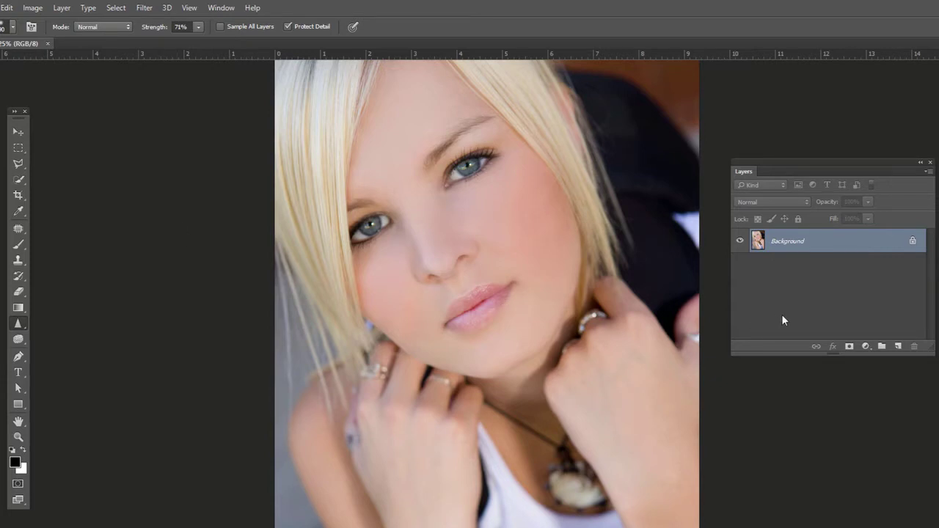
- Duplicate the Background as Layer 1, blended in Soft Light at 100% opacity
key(ctrl+j)
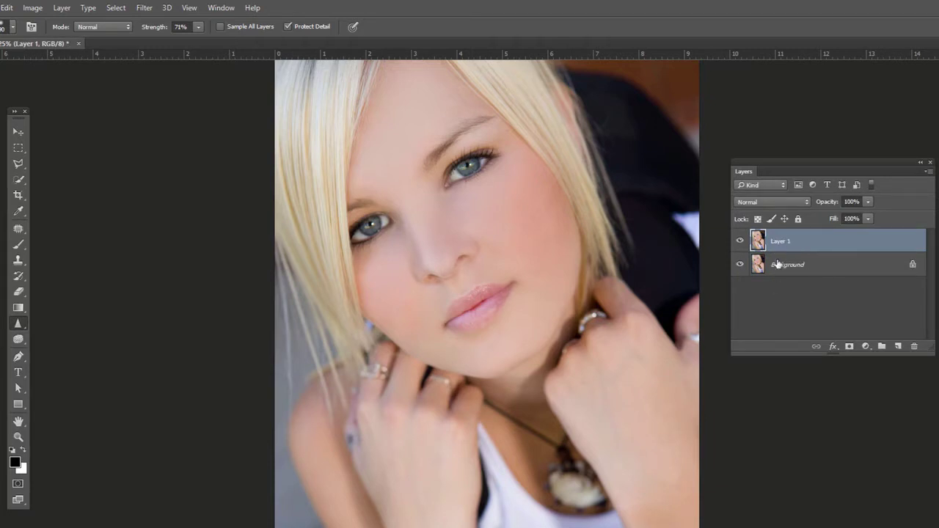
click(760, 207)
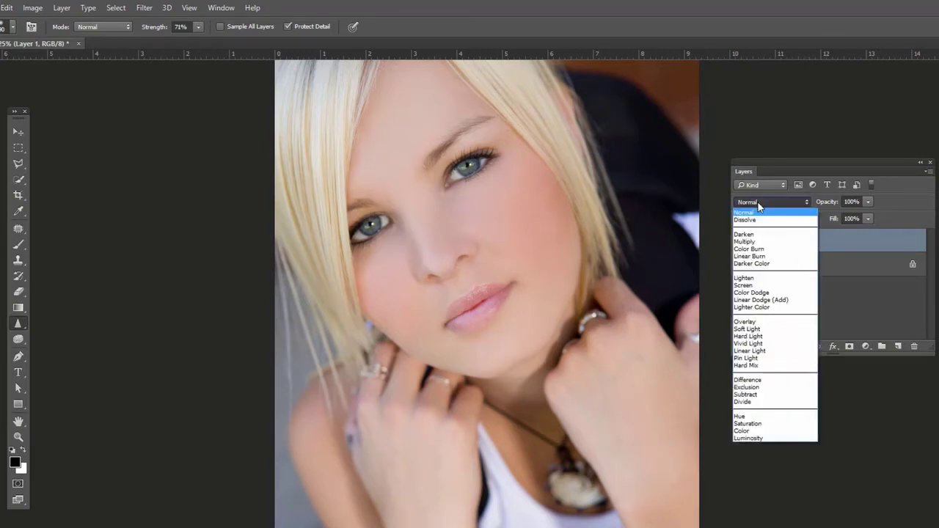
click(758, 328)
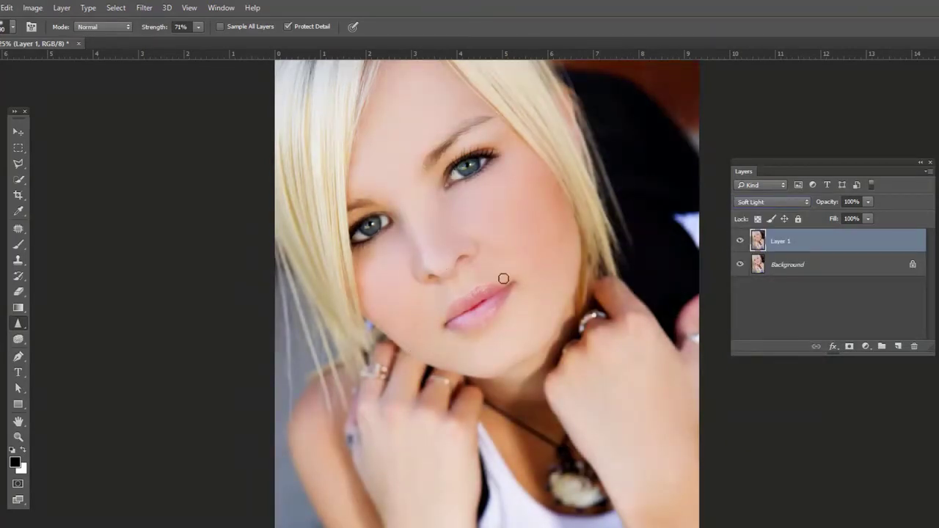
click(868, 202)
drag(856, 214, 891, 202)
click(891, 201)
- Add a black layer mask to Layer 1 and choose a soft round brush
alt+click(849, 348)
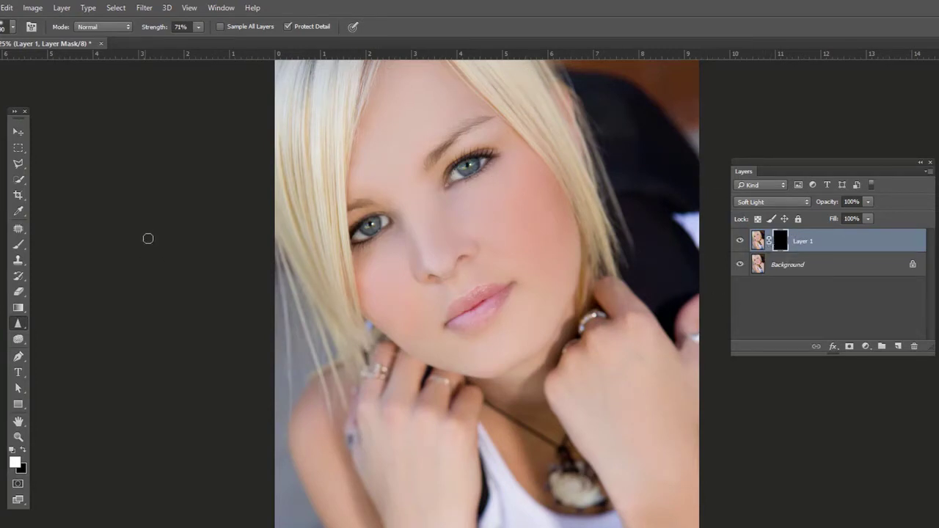
click(17, 247)
click(44, 244)
click(7, 28)
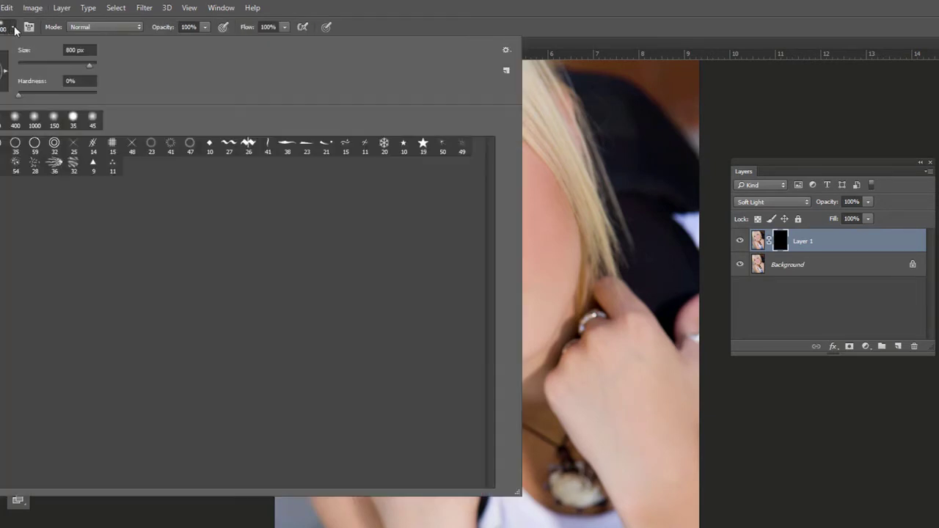
click(53, 126)
click(9, 28)
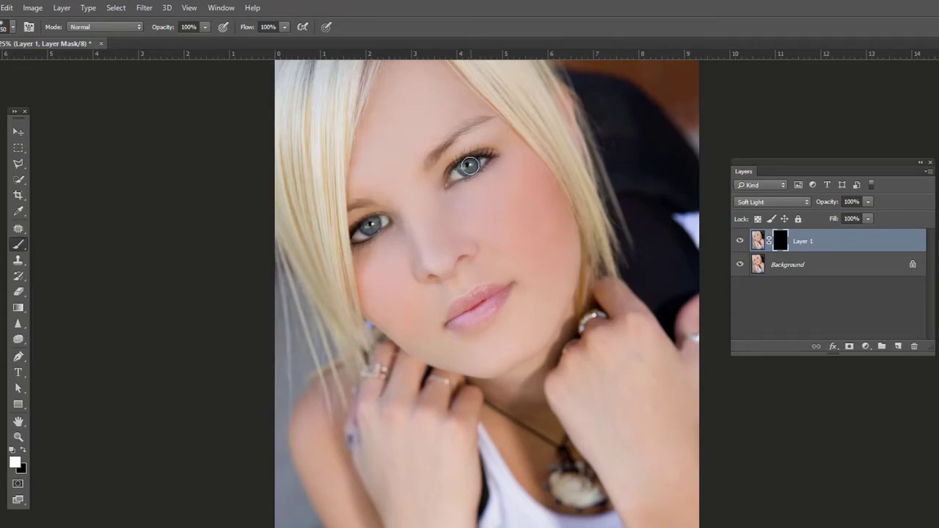
- Paint the Soft Light contrast onto the eyes and the left and right hair
key(bracketright)
key(bracketleft)
drag(367, 223, 371, 223)
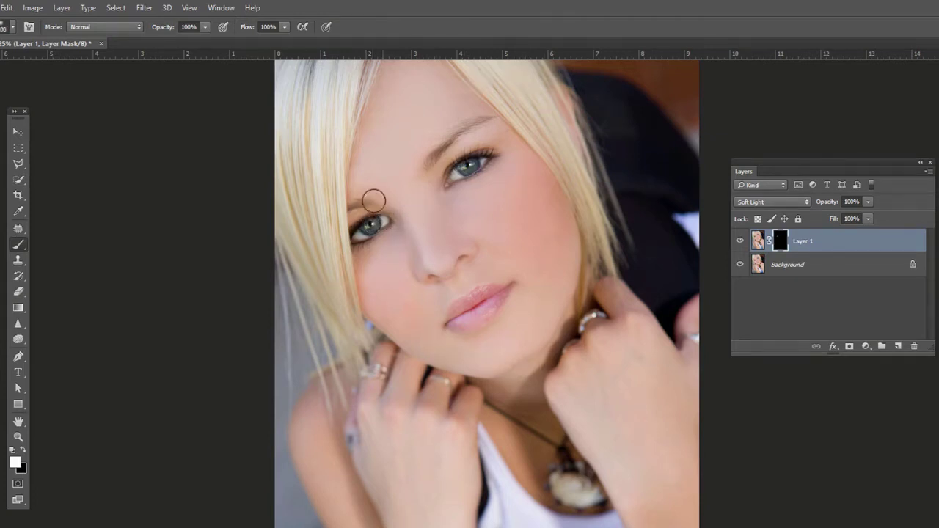
key(bracketright)
key(bracketright)
key(bracketright)
key(bracketright)
key(bracketright)
key(bracketright)
mouse_move(326, 83)
mouse_down()
mouse_move(307, 145)
mouse_move(319, 264)
mouse_up()
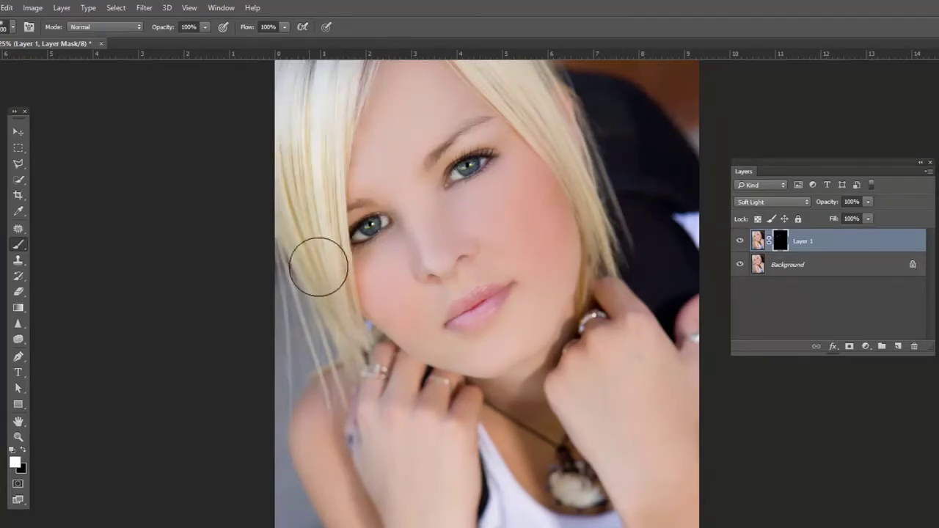
mouse_move(511, 92)
mouse_down()
mouse_move(596, 193)
mouse_move(629, 251)
mouse_up()
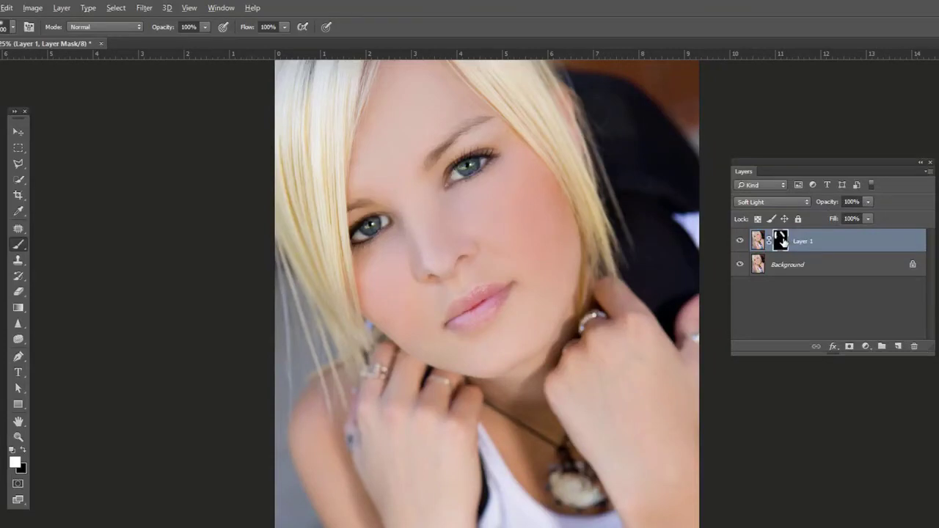
- Inspect the painted mask on its own, then delete Layer 1
alt+click(781, 242)
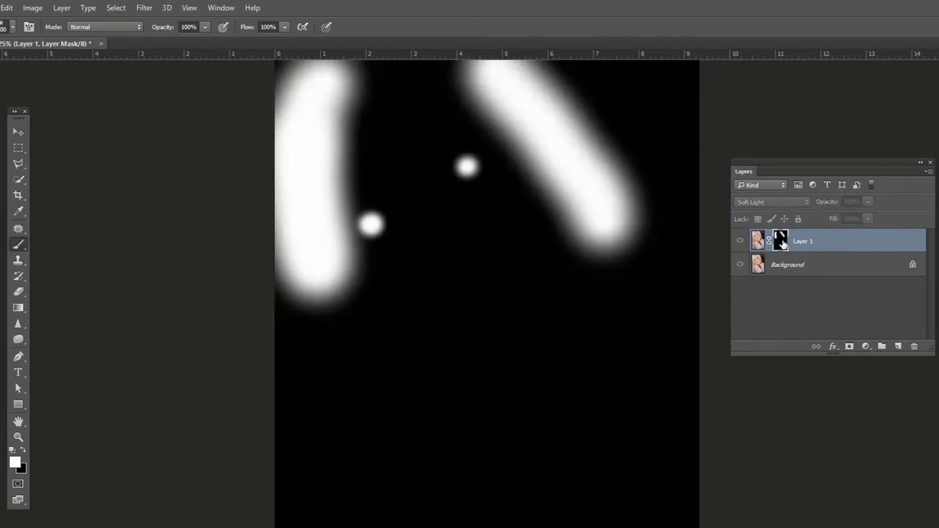
alt+click(782, 242)
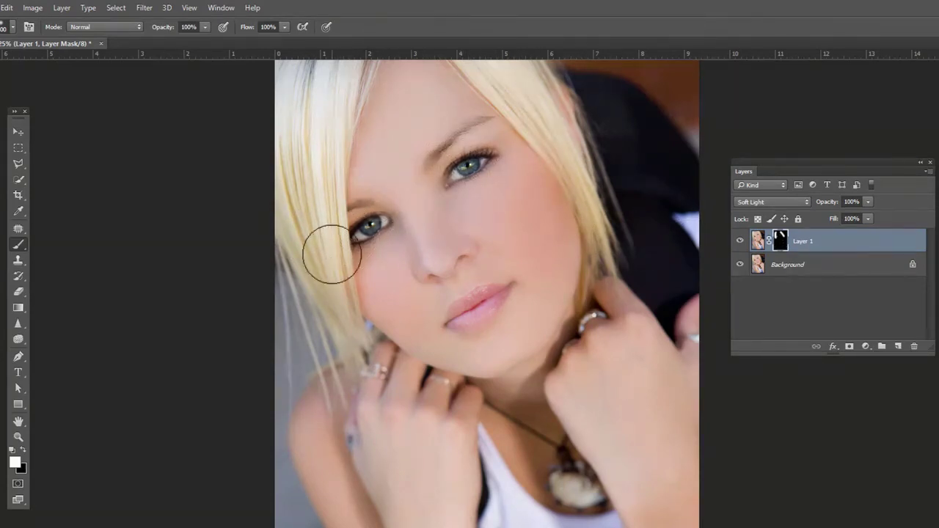
mouse_move(759, 245)
mouse_down()
mouse_move(876, 303)
mouse_move(915, 345)
mouse_up()
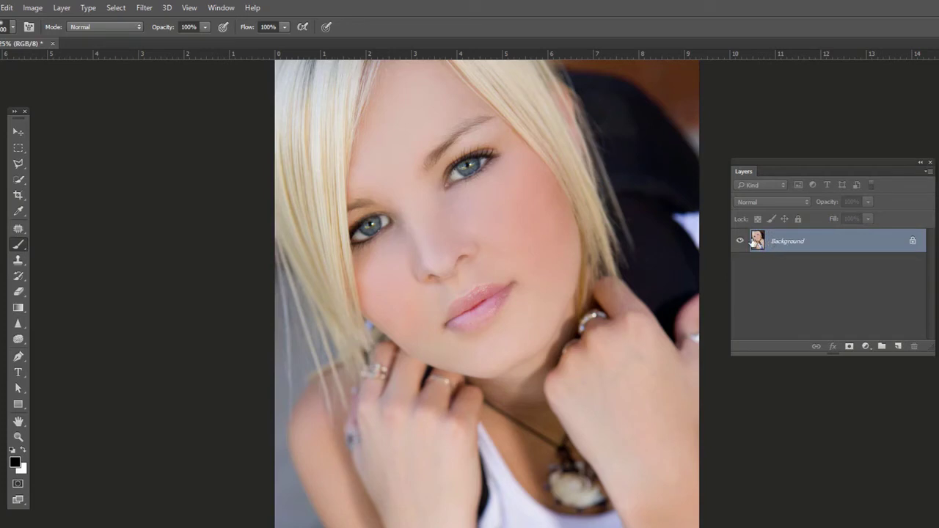
- Duplicate the Background and add a Curves layer with the Strong Contrast (RGB) preset
key(ctrl+j)
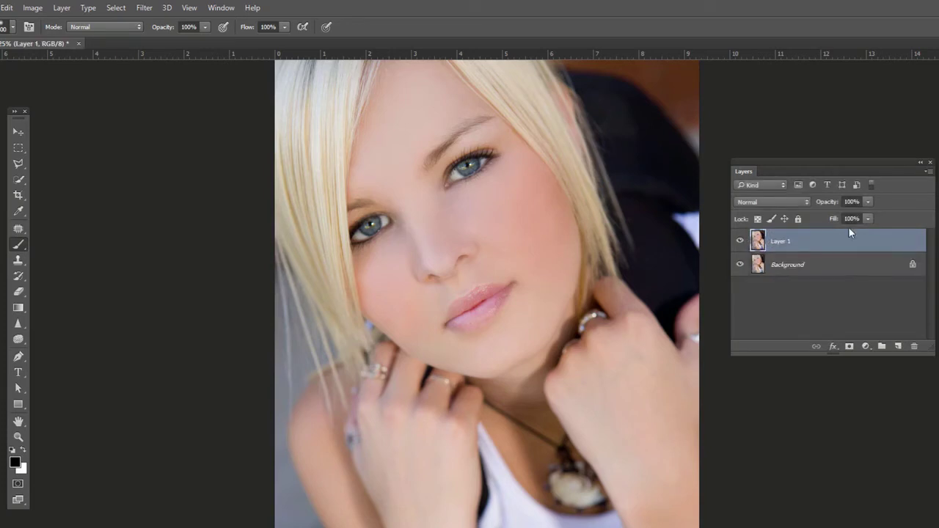
click(866, 348)
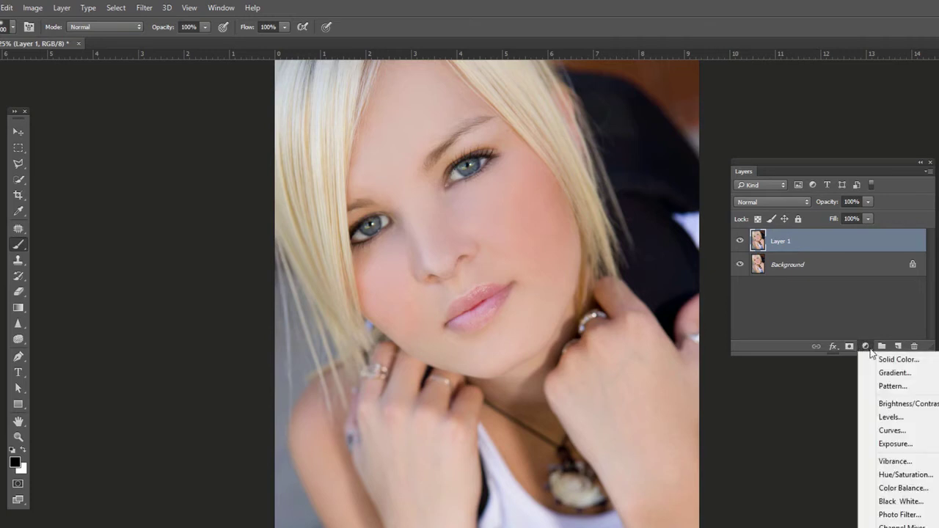
click(918, 431)
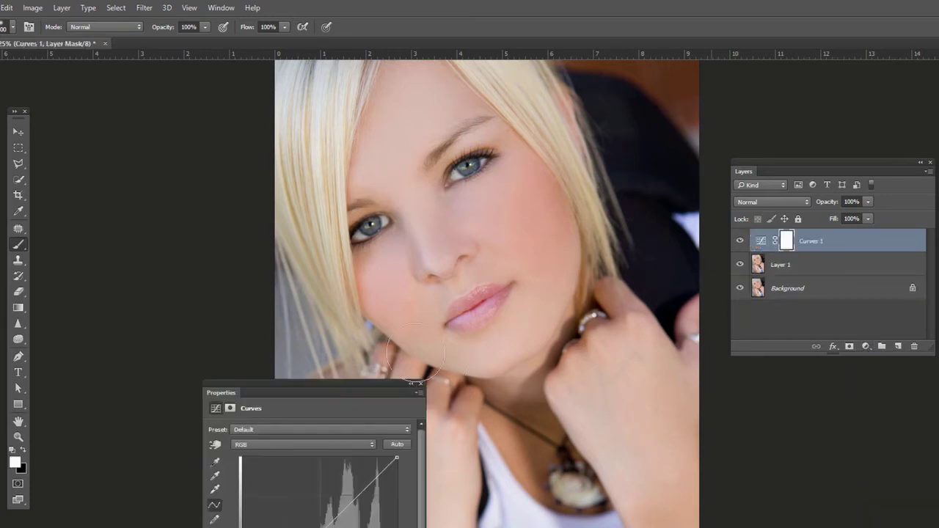
drag(279, 380, 161, 133)
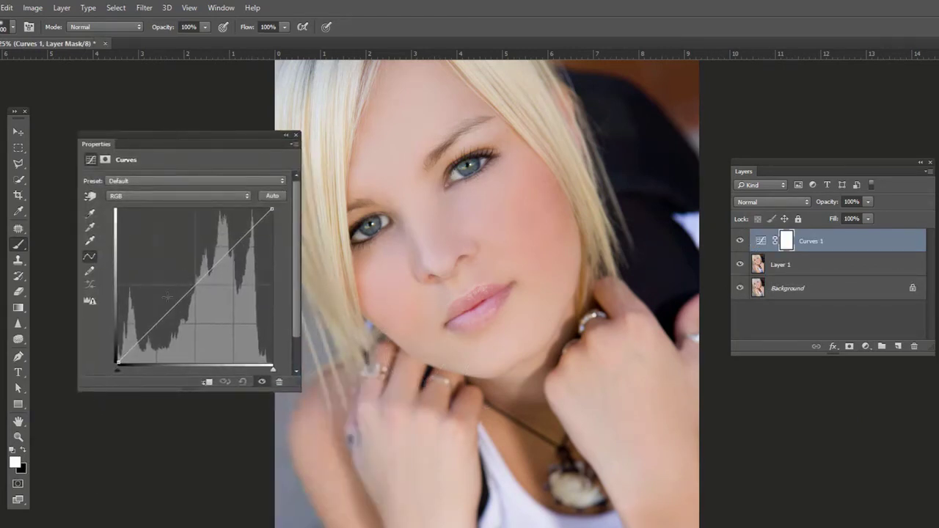
click(130, 180)
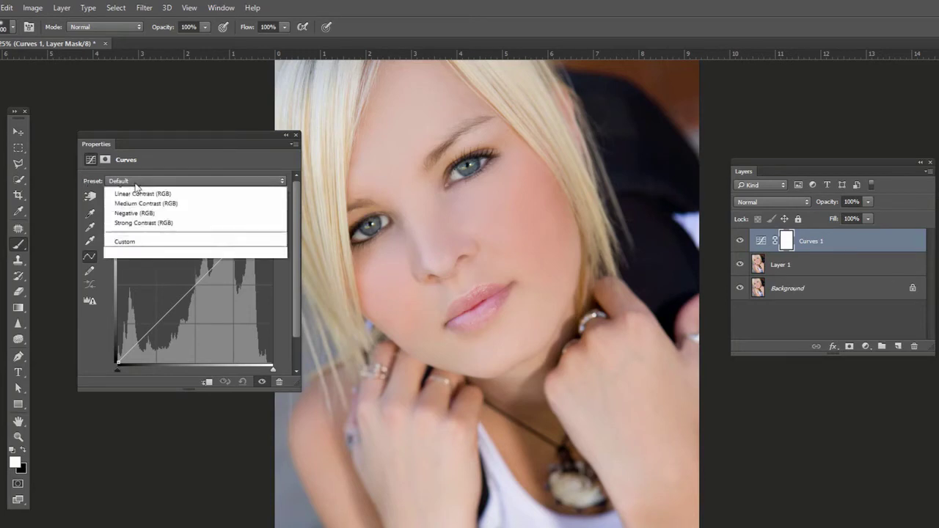
click(167, 290)
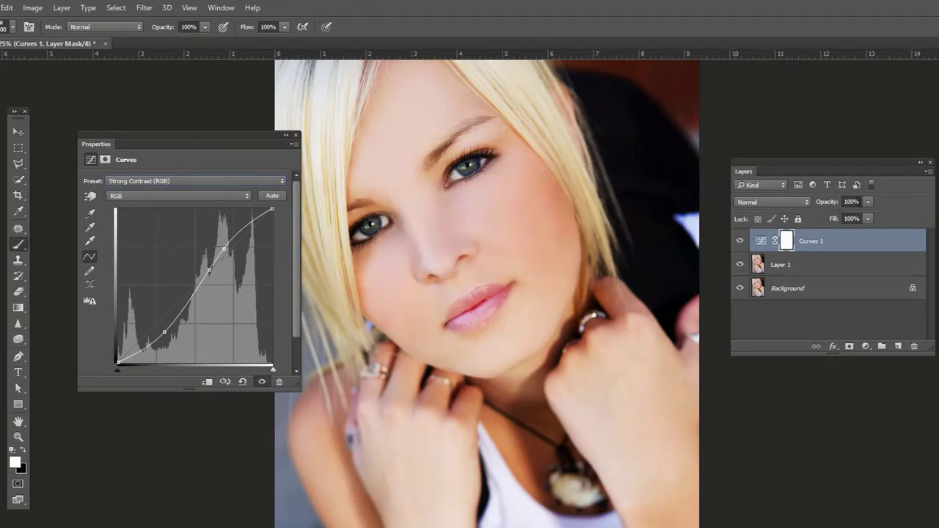
- Keep Curves at 100% opacity, fine-tune the shadow and highlight points, and compare before/after
click(867, 218)
drag(836, 213, 833, 214)
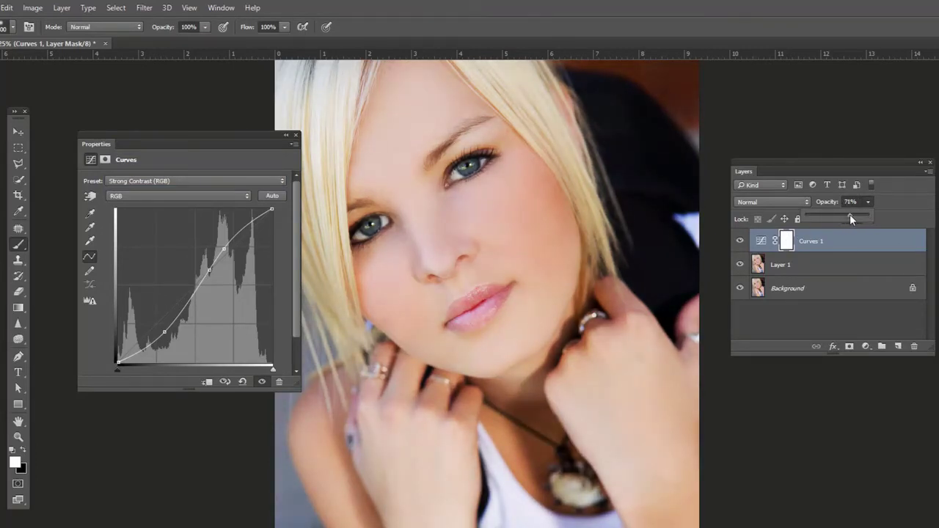
drag(849, 214, 905, 212)
drag(223, 250, 226, 248)
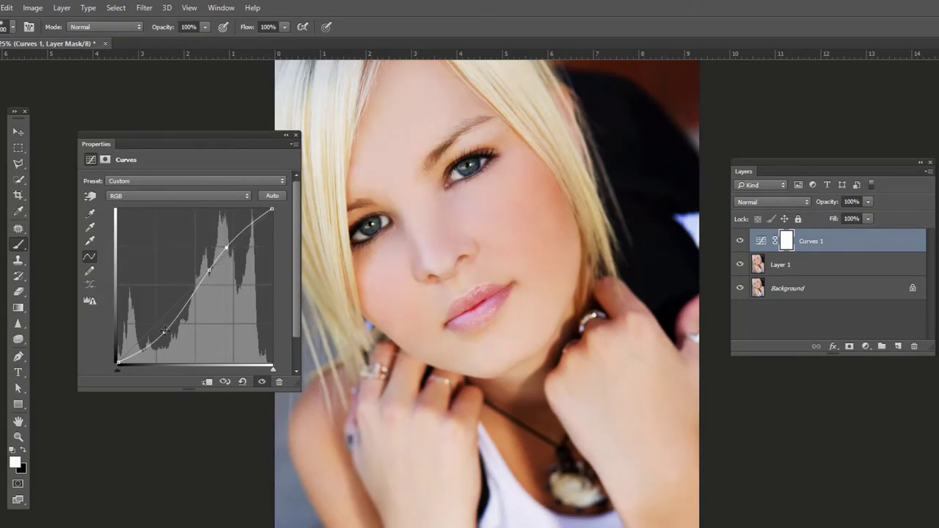
drag(164, 332, 167, 321)
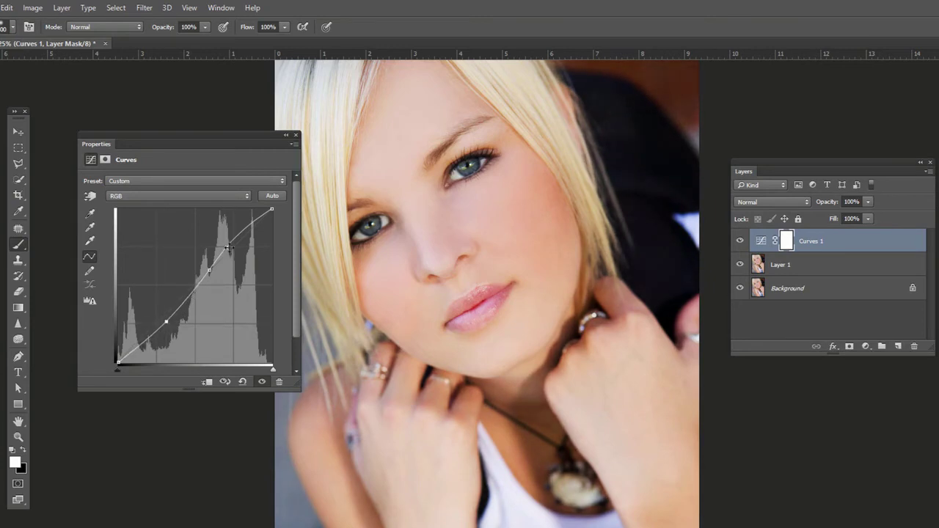
drag(226, 247, 231, 245)
click(740, 240)
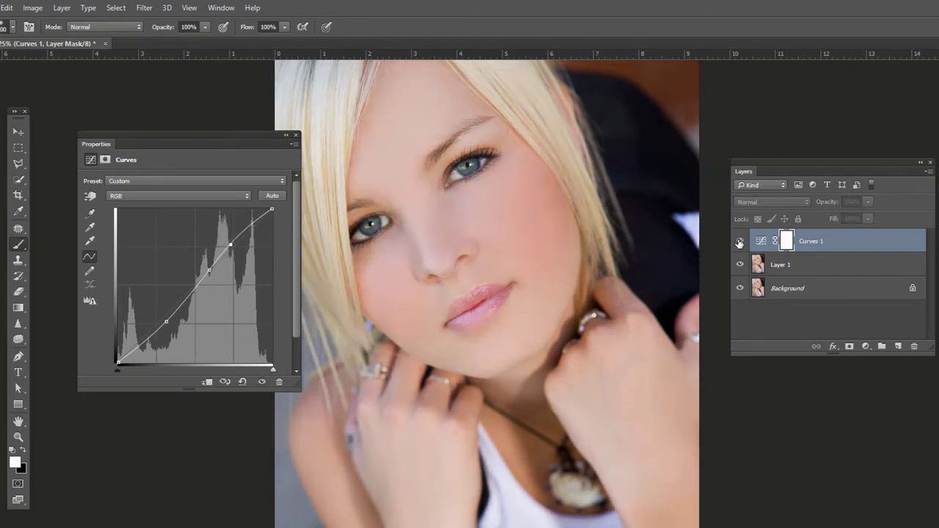
click(740, 241)
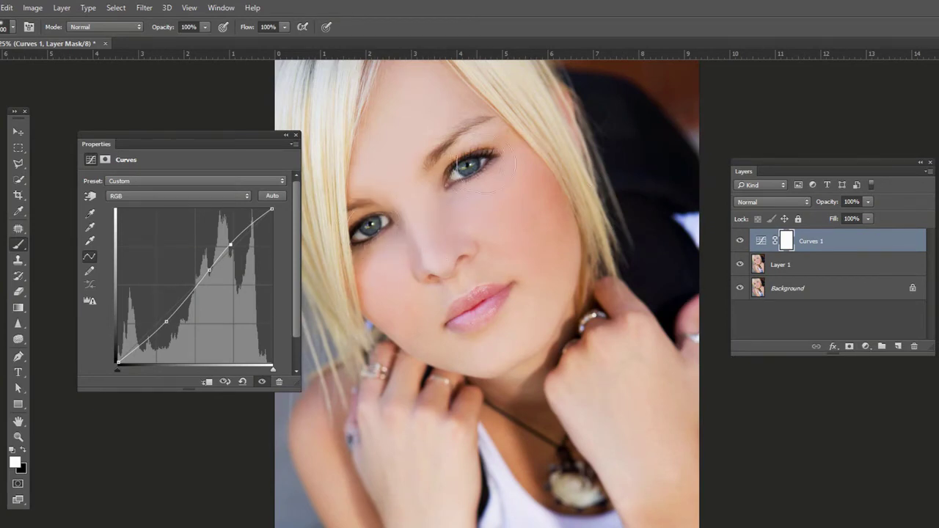
- Target the Curves 1 mask, set the foreground to black, and invert the mask to solid black
click(787, 244)
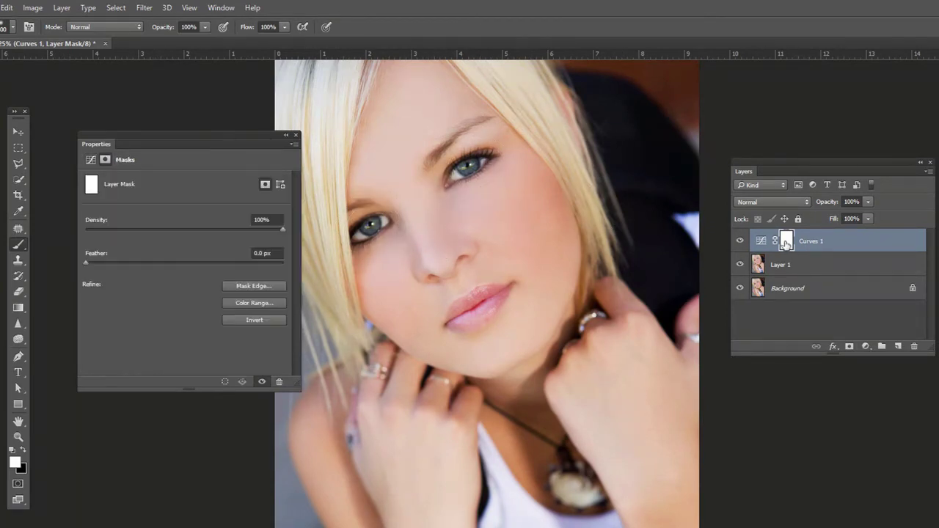
click(296, 135)
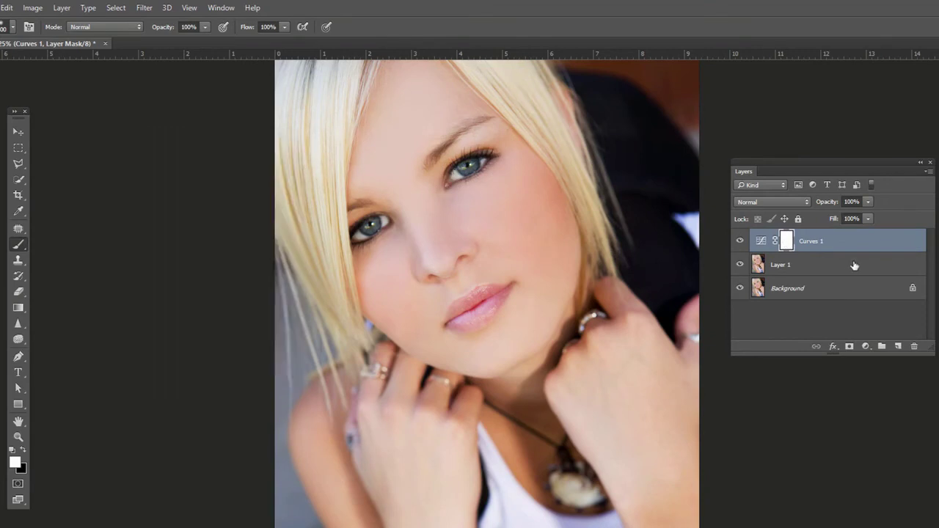
double_click(760, 242)
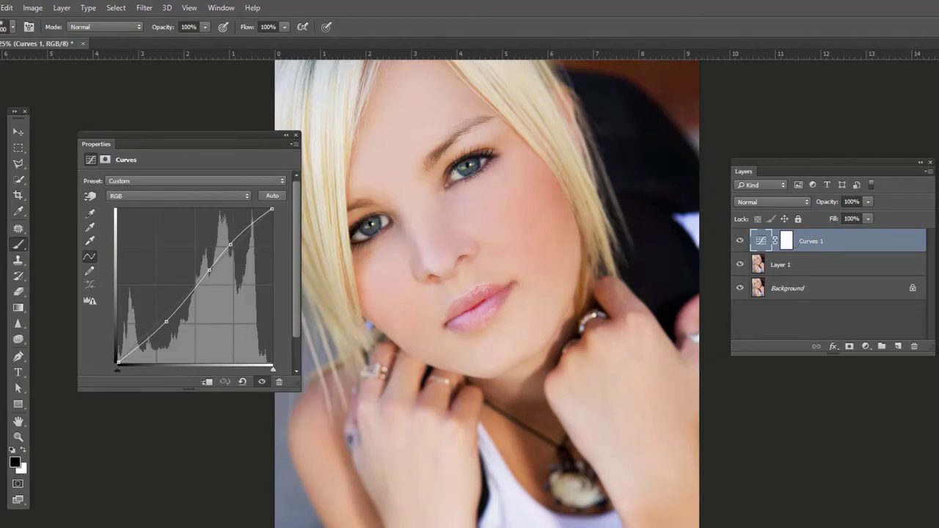
click(15, 464)
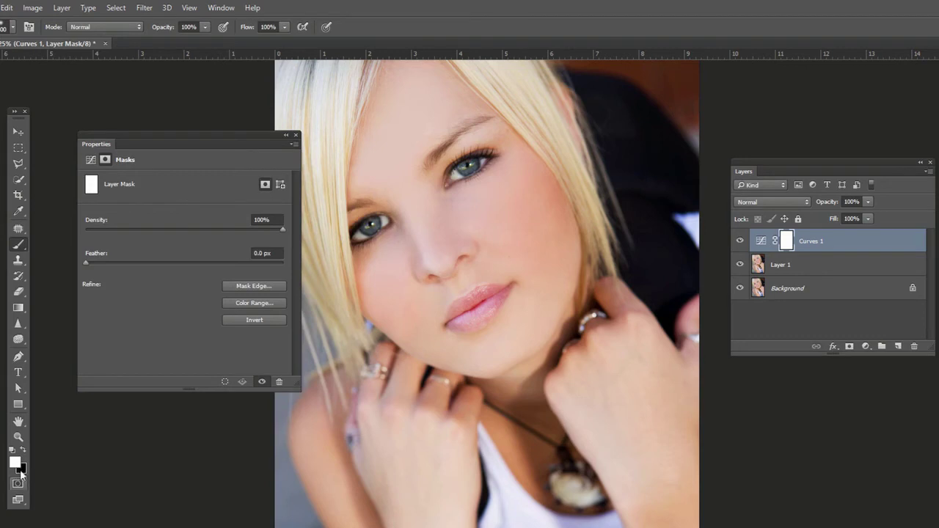
key(x)
click(15, 463)
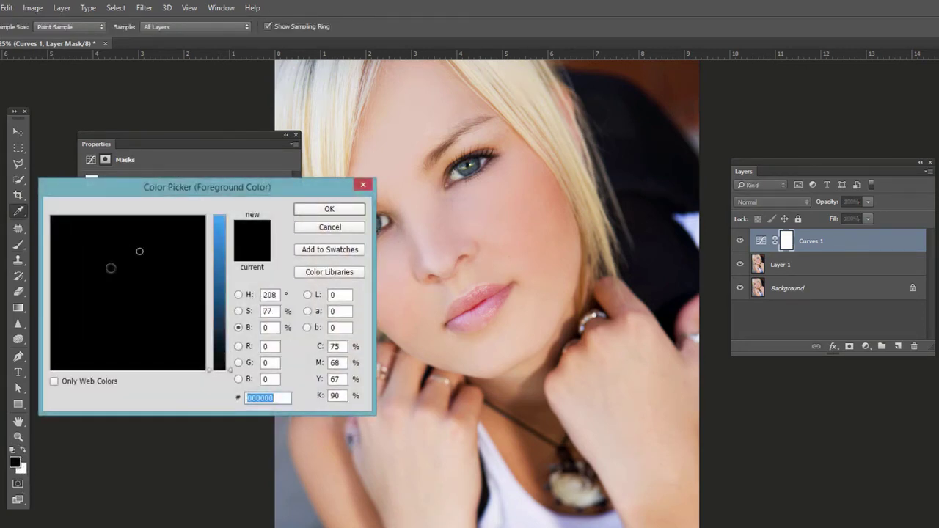
drag(110, 268, 19, 179)
click(330, 210)
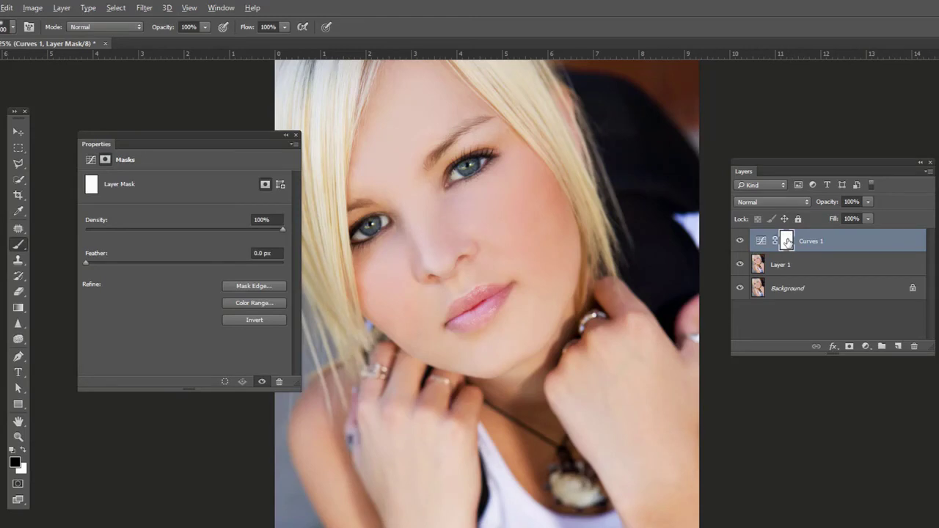
key(ctrl+i)
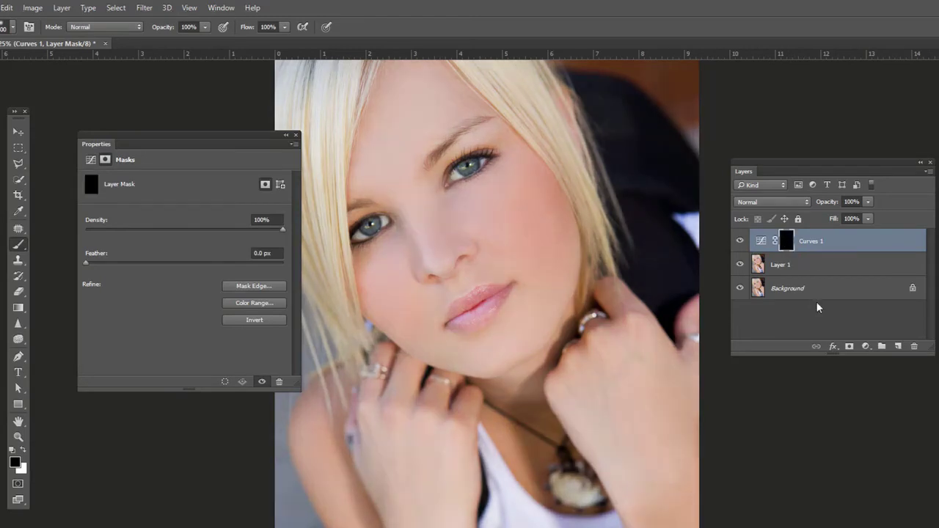
- Paint white on the Curves mask with a small brush over both irises
click(22, 450)
key(bracketleft)
key(bracketleft)
key(bracketleft)
key(bracketleft)
key(bracketleft)
drag(466, 167, 464, 165)
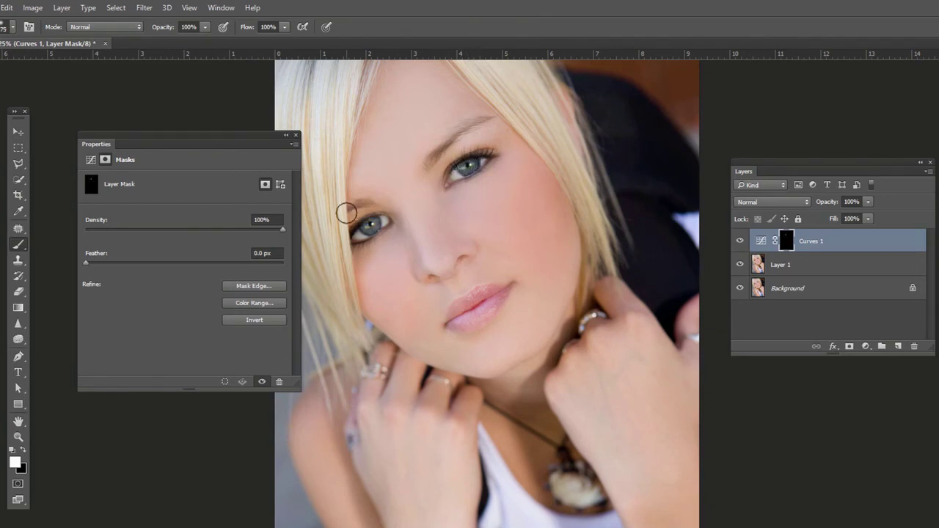
drag(371, 224, 371, 226)
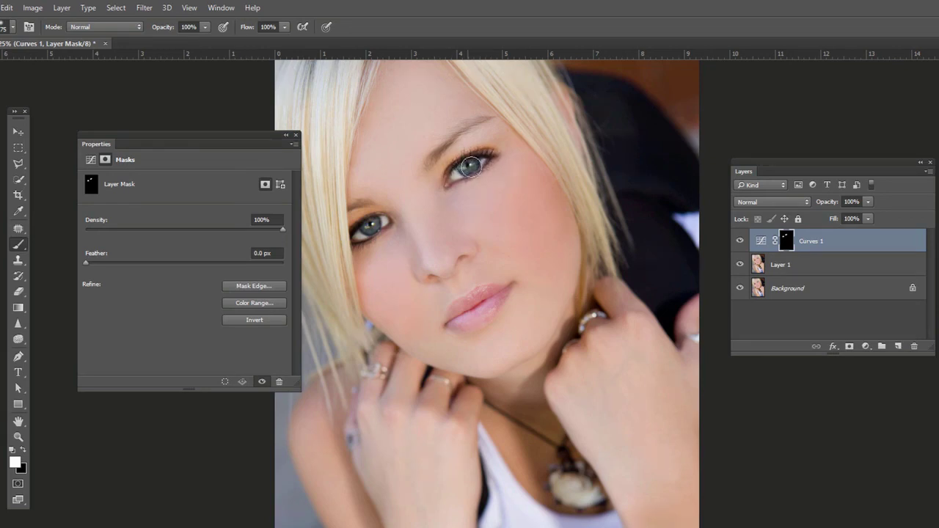
- Paint the contrast onto the lips and toggle the Curves layer to compare
key(bracketright)
key(bracketleft)
mouse_move(496, 294)
mouse_down()
mouse_move(455, 310)
mouse_move(467, 319)
mouse_move(494, 300)
mouse_move(464, 320)
mouse_up()
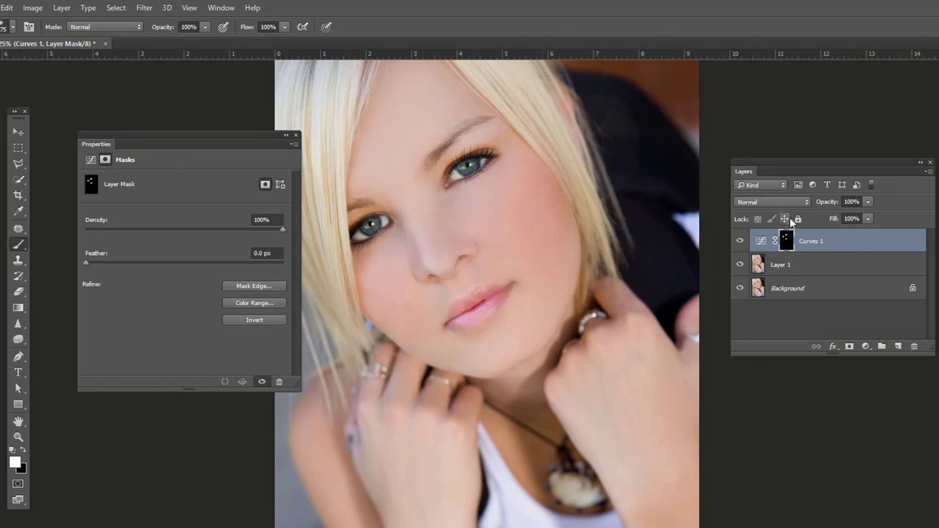
click(739, 241)
click(739, 242)
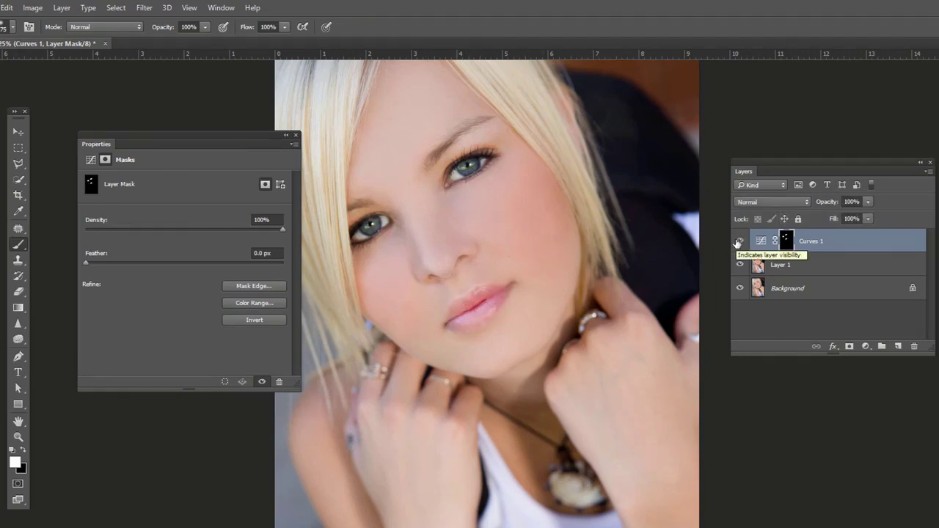
click(738, 242)
click(738, 242)
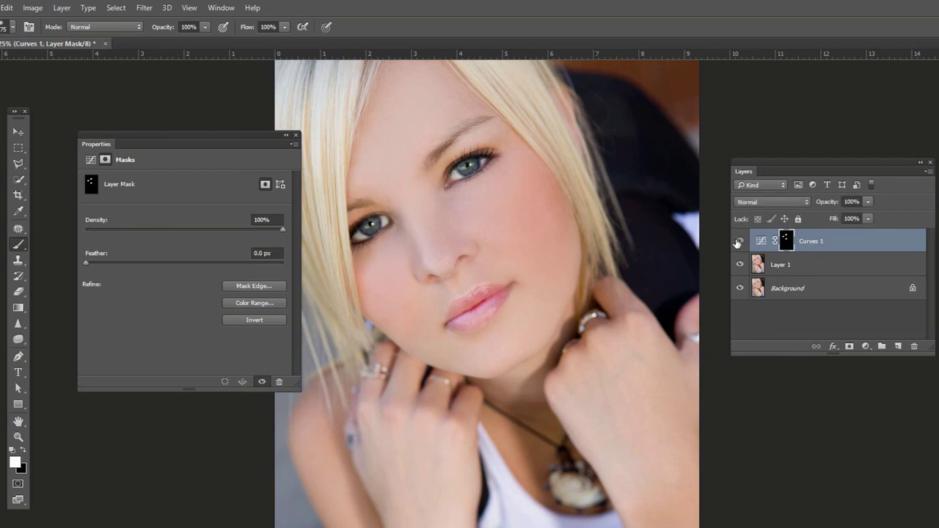